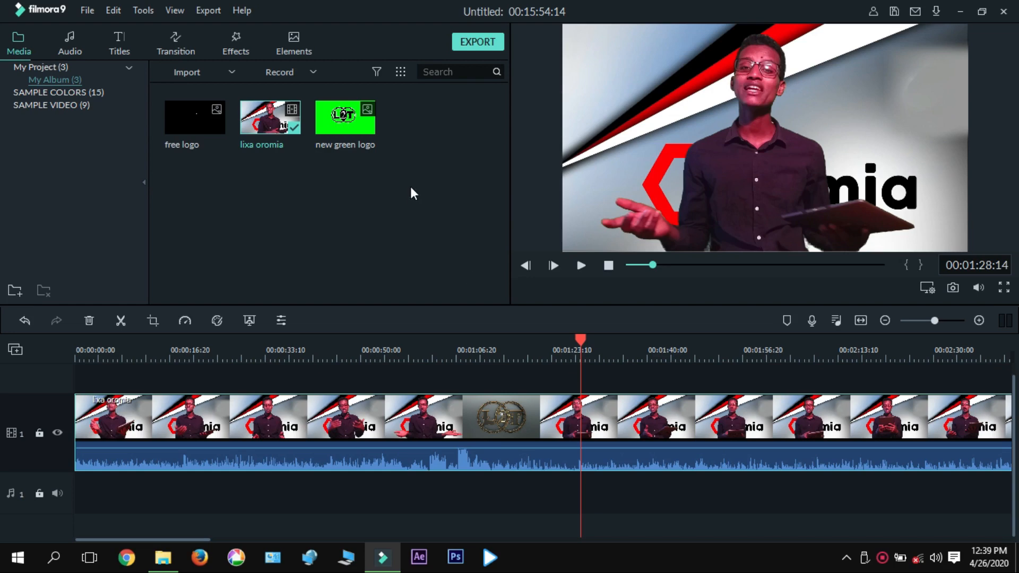
# Preview the free logo image and place it on video track 2 at the start of the timeline, above the lixa oromia clip
pyautogui.click(209, 122)
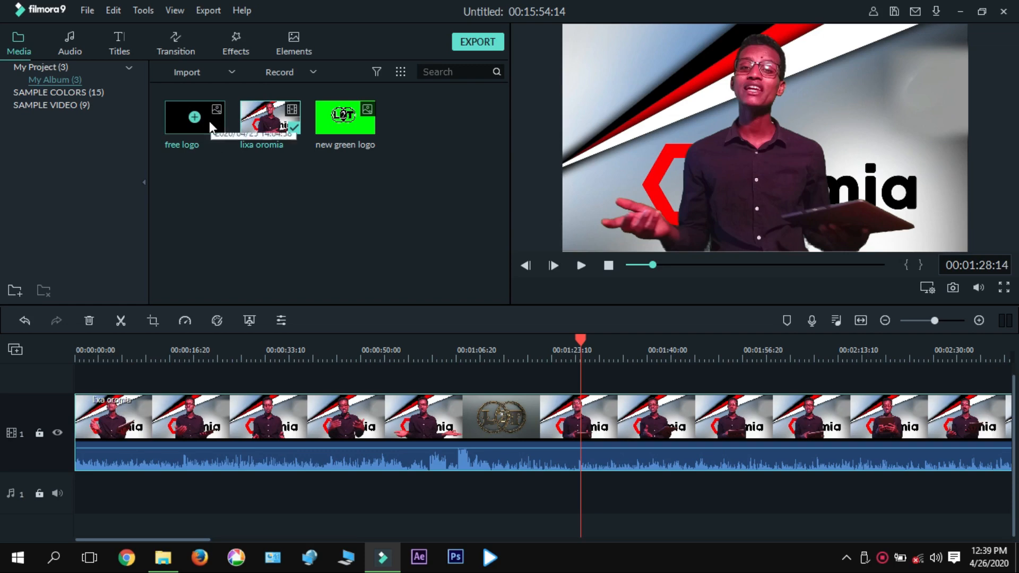
pyautogui.click(209, 122)
pyautogui.doubleClick(209, 122)
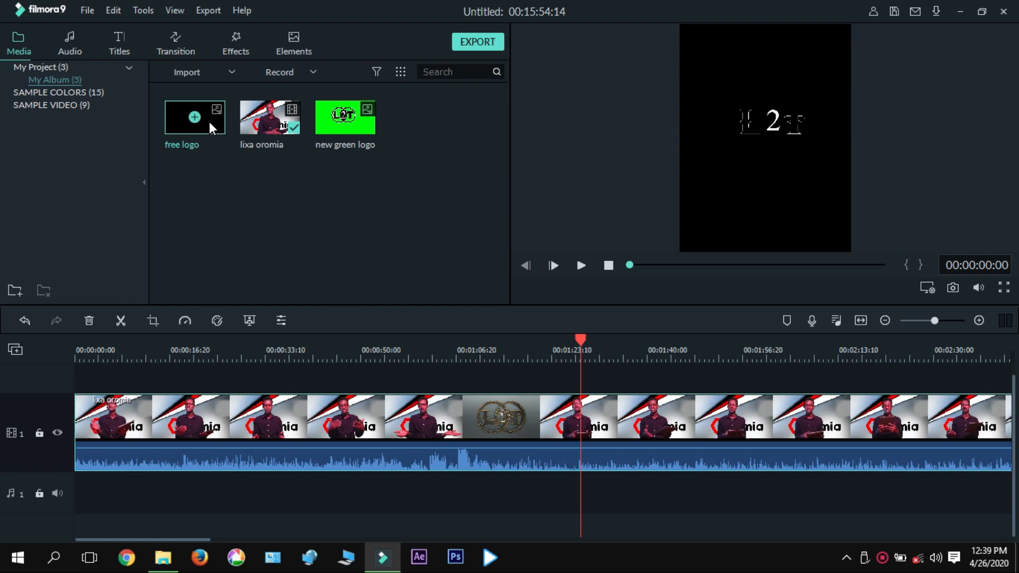
pyautogui.moveTo(209, 122); pyautogui.dragTo(68, 379)
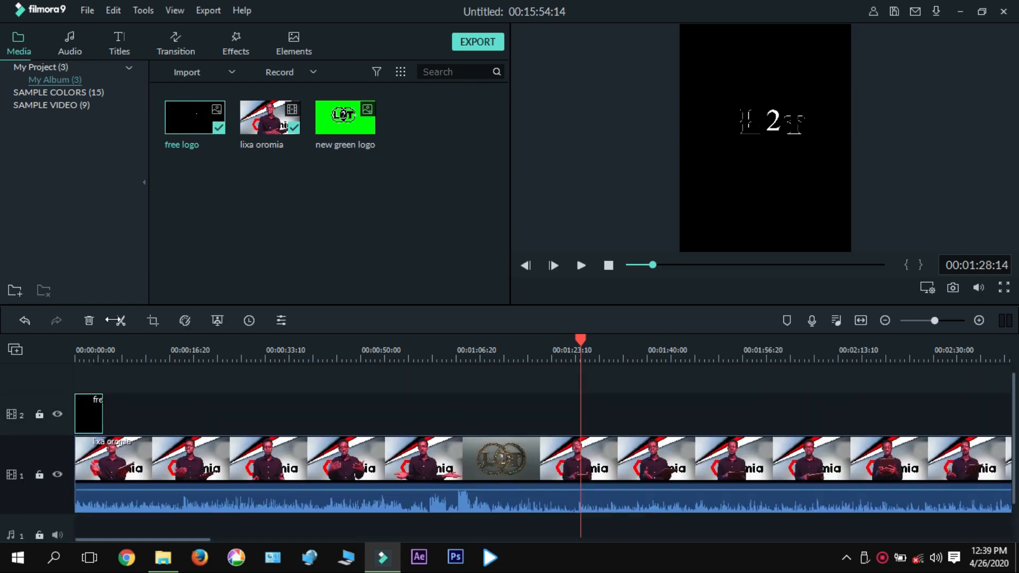
pyautogui.click(85, 348)
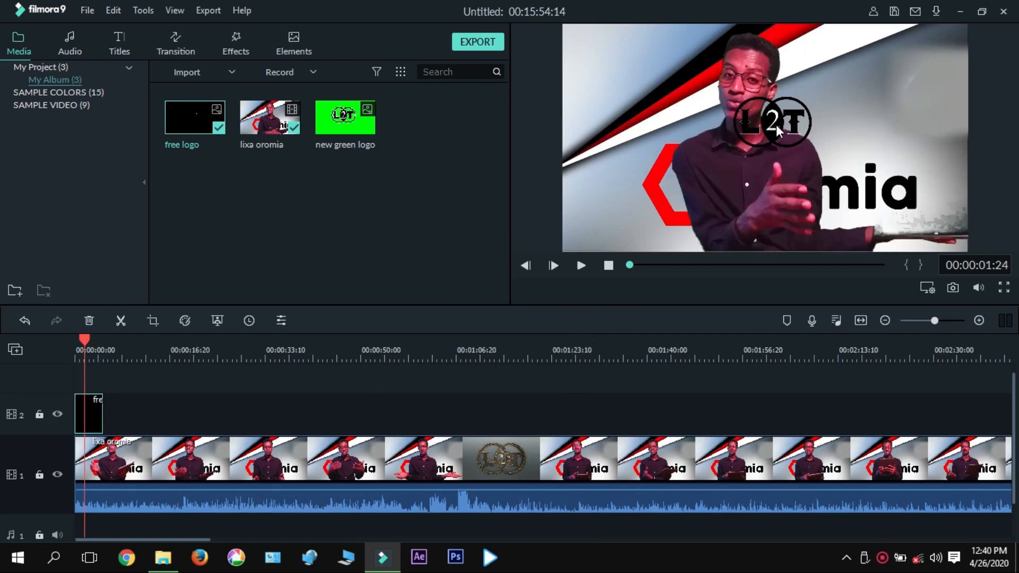
# Shrink the free logo overlay and position it in the upper-right corner of the video frame
pyautogui.moveTo(772, 123); pyautogui.dragTo(834, 118)
pyautogui.hotkey('ctrl', 'z')
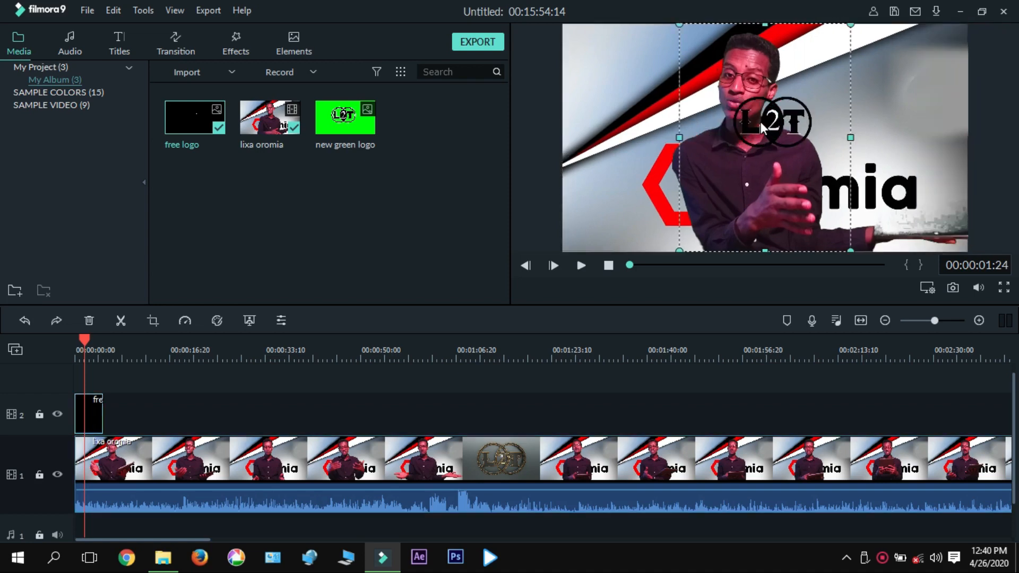
pyautogui.moveTo(760, 122); pyautogui.dragTo(834, 121)
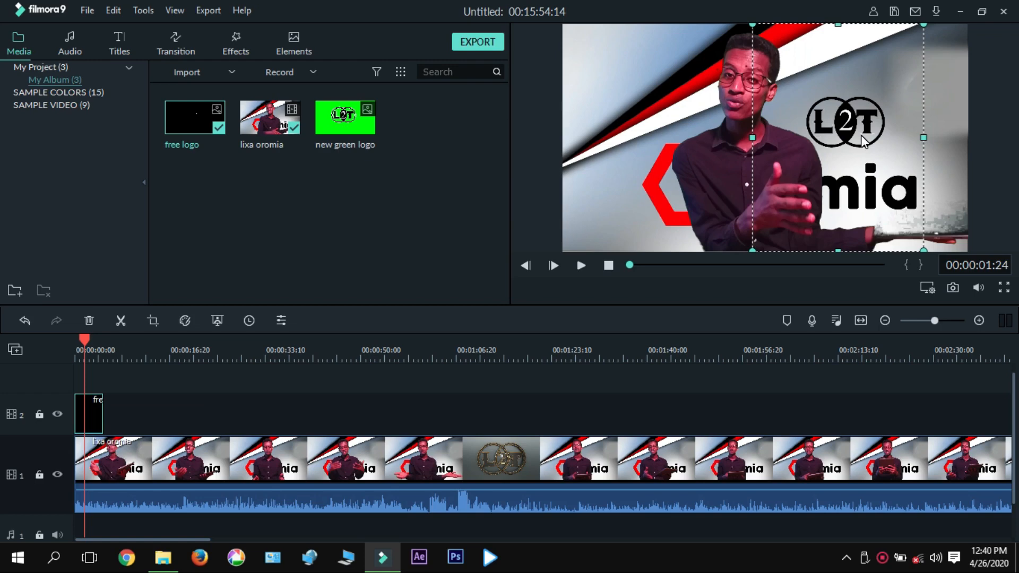
pyautogui.moveTo(862, 139); pyautogui.dragTo(915, 91)
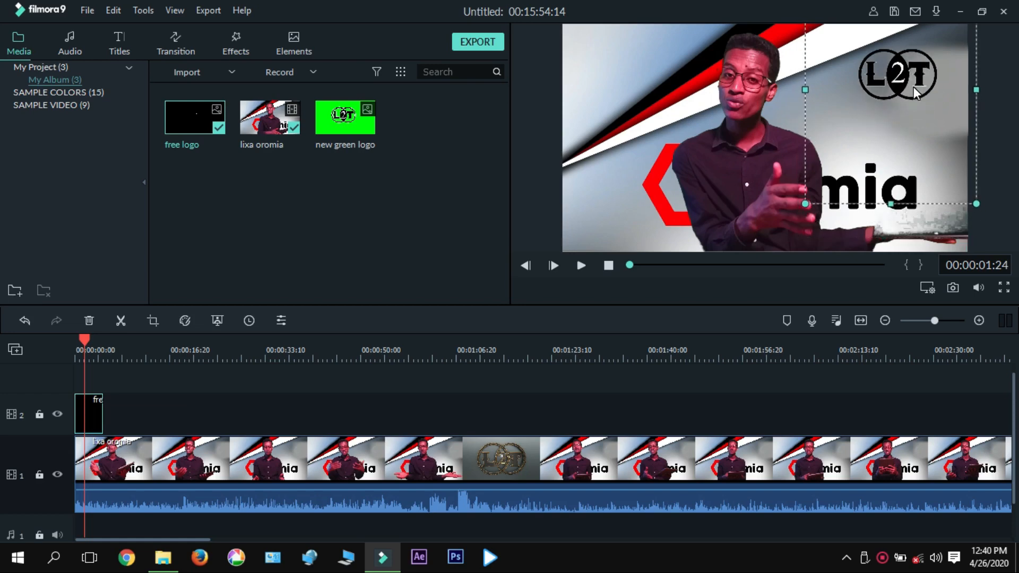
pyautogui.moveTo(806, 204); pyautogui.dragTo(873, 113)
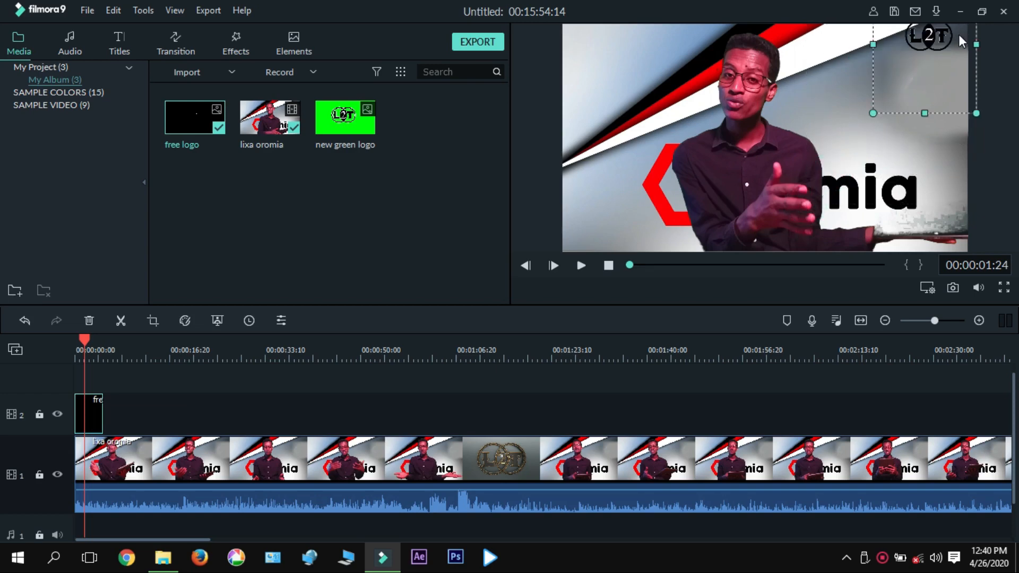
pyautogui.moveTo(934, 45); pyautogui.dragTo(919, 93)
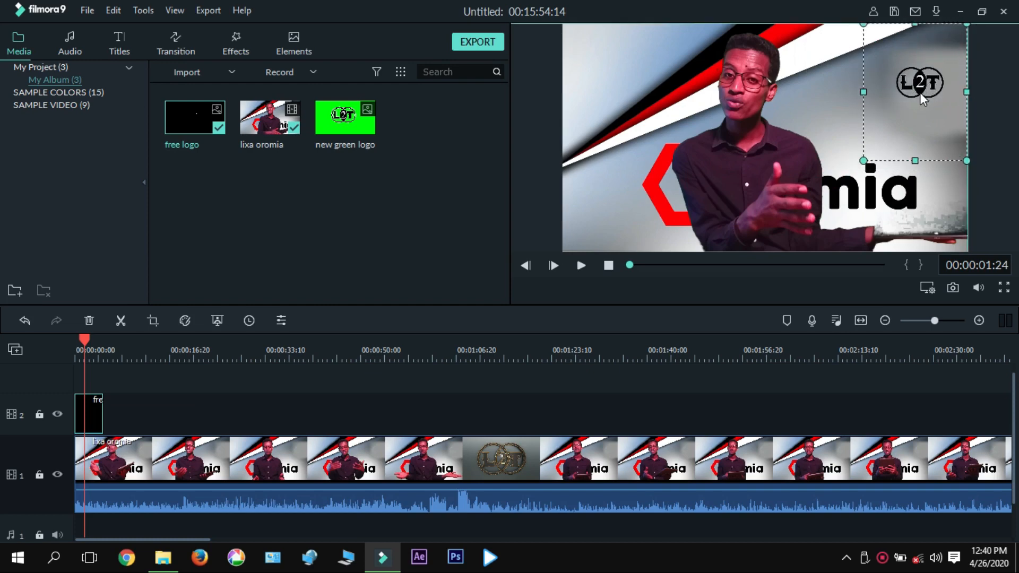
# Play back the first seconds of the video to check the logo overlay, and mute the system sound
pyautogui.click(636, 131)
pyautogui.click(394, 251)
pyautogui.press('space')
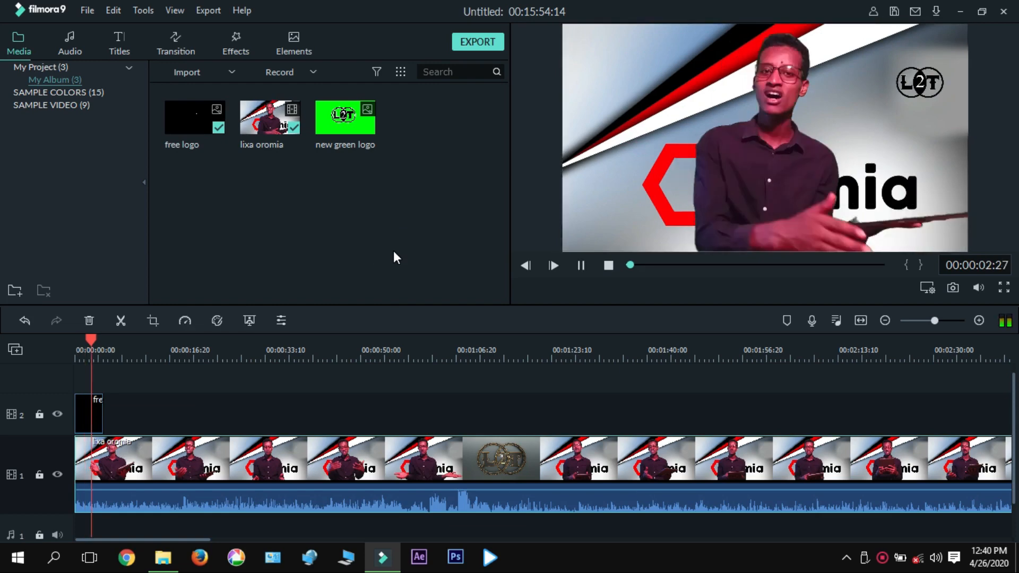
pyautogui.press('space')
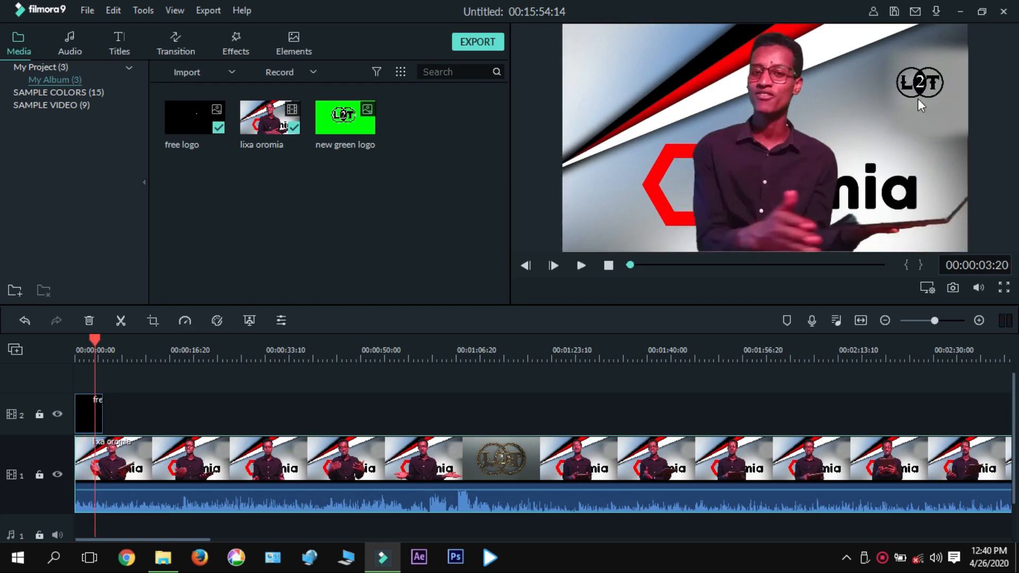
pyautogui.press('space')
pyautogui.press('space')
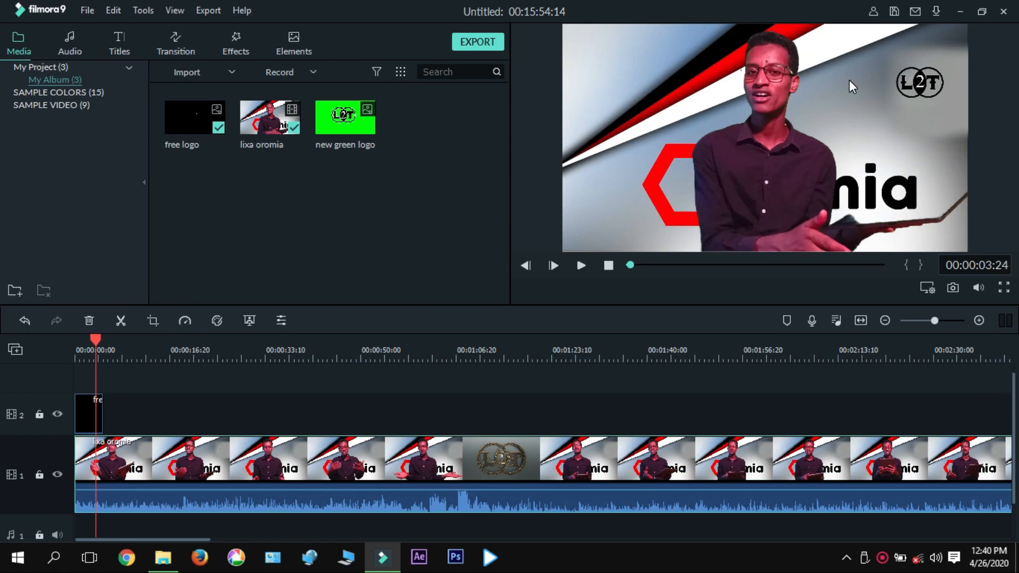
pyautogui.press('XF86AudioMute')
# Extend the free logo clip on track 2 to match the full length of the lixa oromia video
pyautogui.moveTo(132, 353); pyautogui.dragTo(156, 359)
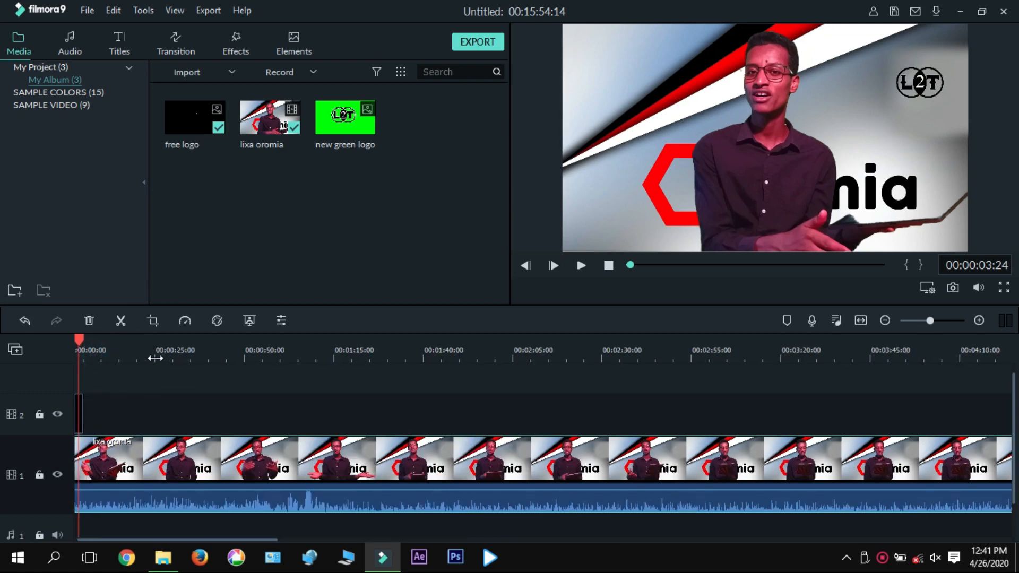
pyautogui.click(80, 411)
pyautogui.moveTo(80, 410); pyautogui.dragTo(832, 467)
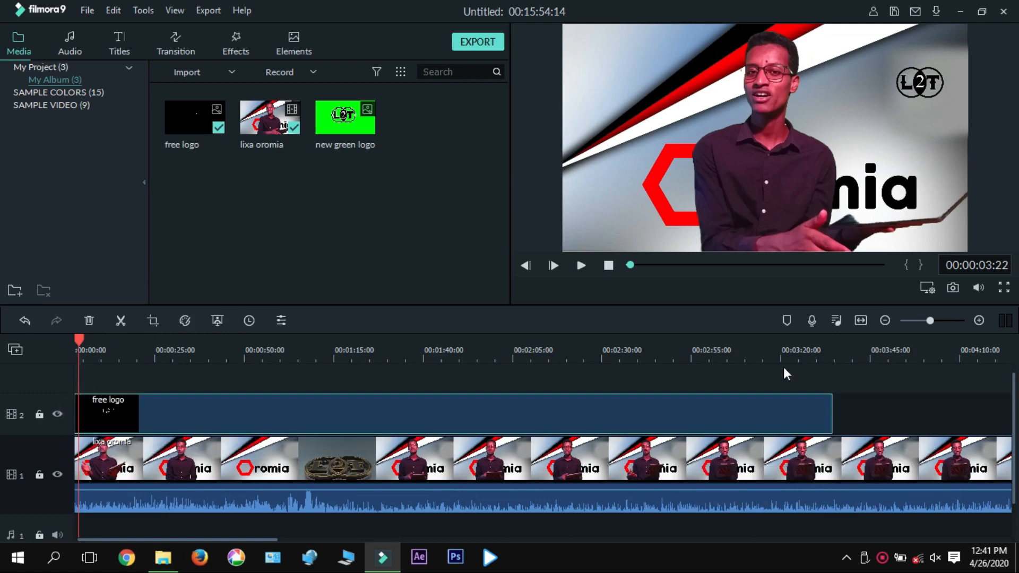
pyautogui.moveTo(782, 351); pyautogui.dragTo(576, 400)
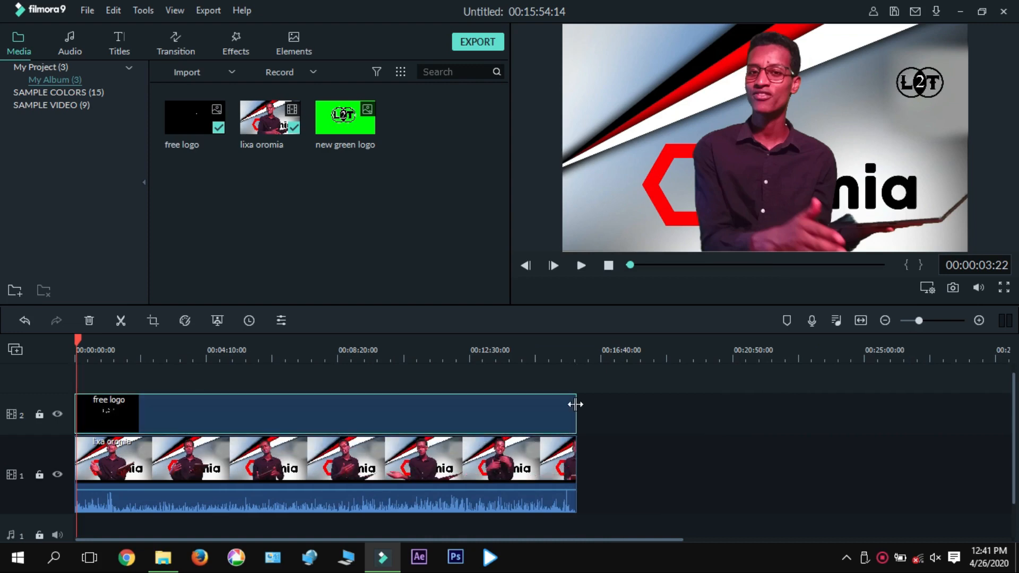
# Check the logo overlay at several points across the middle and end of the video
pyautogui.click(398, 351)
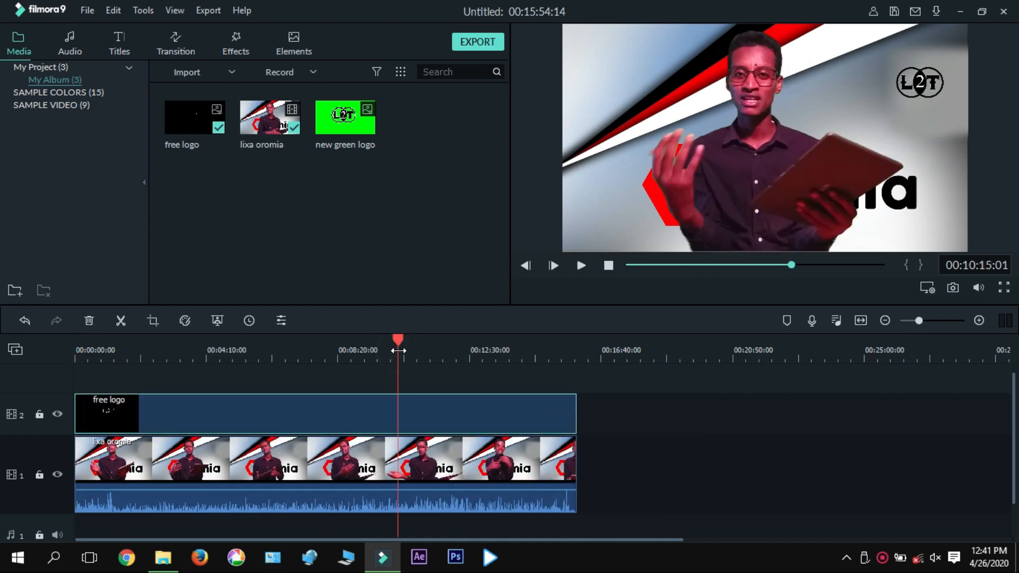
pyautogui.click(504, 352)
pyautogui.click(544, 351)
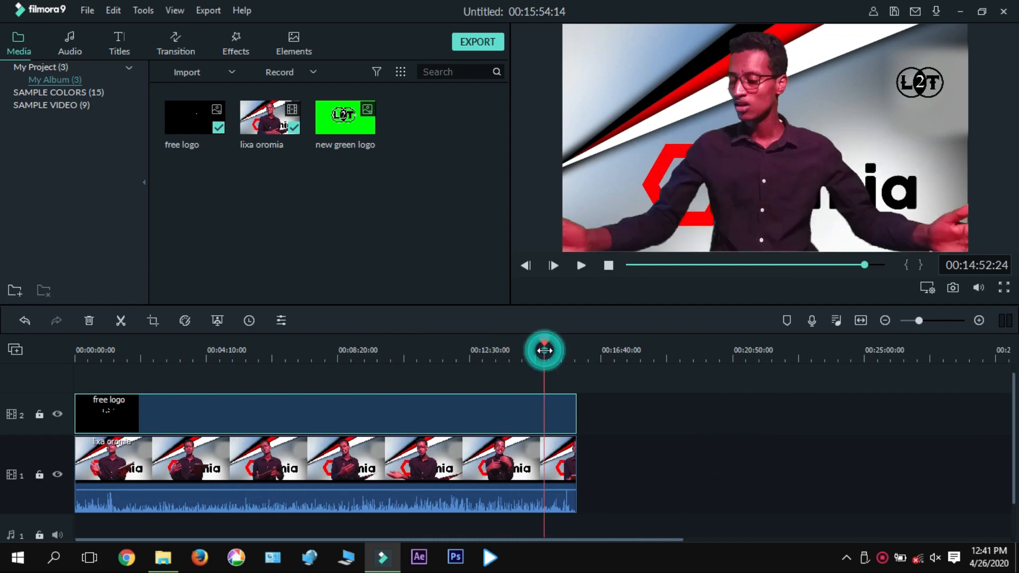
pyautogui.click(296, 348)
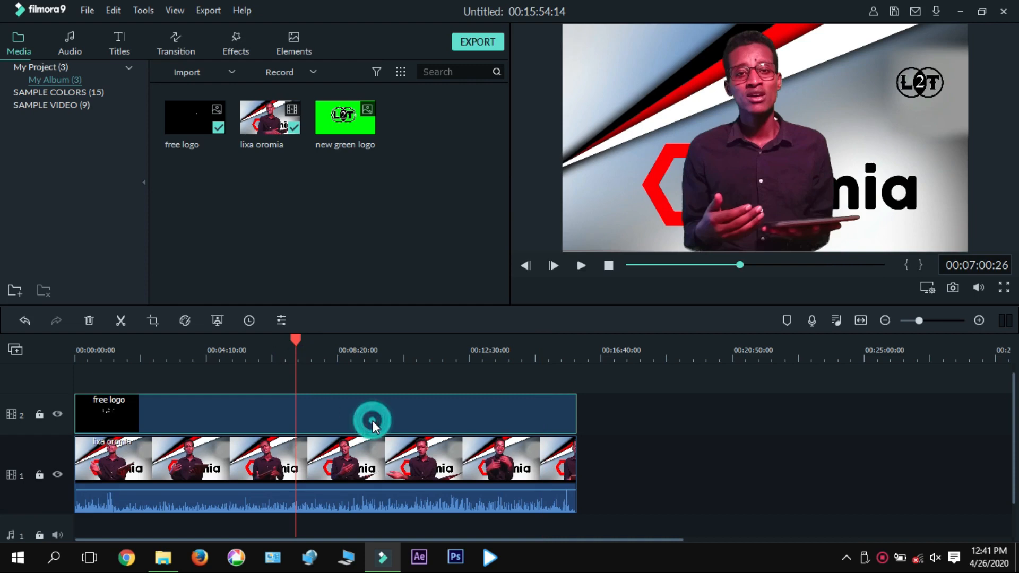
# Replace the free logo clip on track 2 with the new green logo image, starting at the beginning of the timeline
pyautogui.press('Delete')
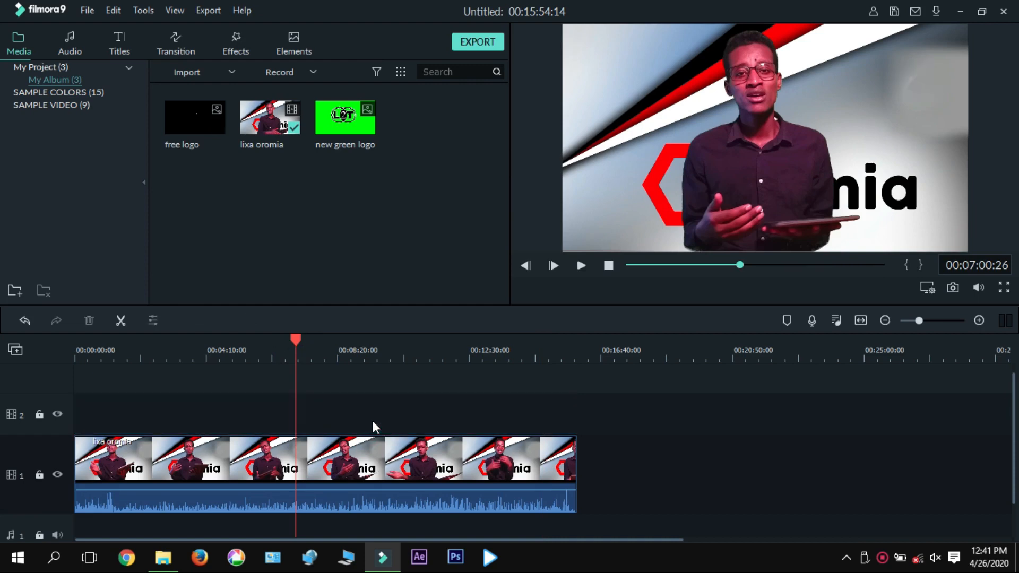
pyautogui.click(370, 136)
pyautogui.doubleClick(370, 135)
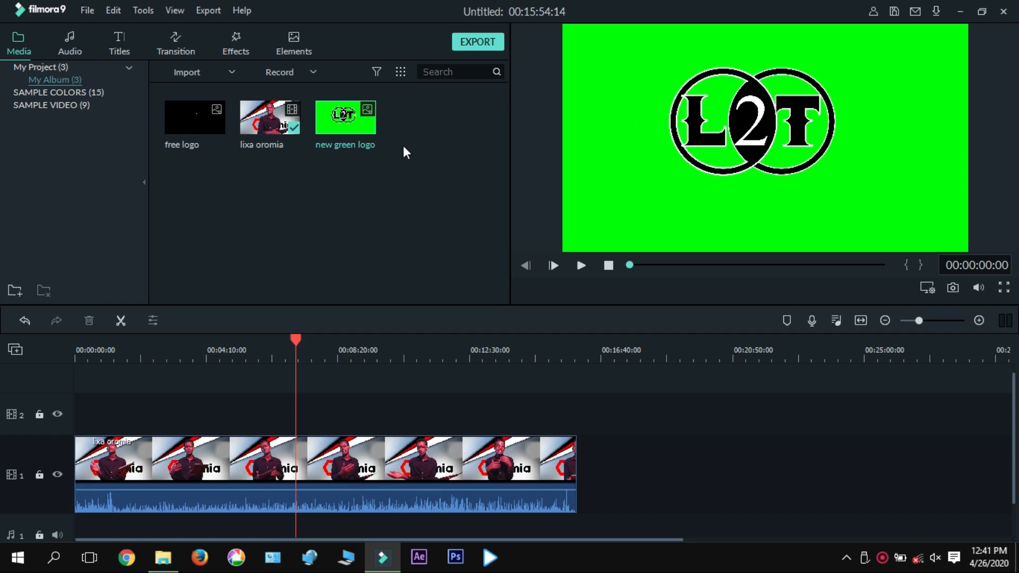
pyautogui.moveTo(368, 126); pyautogui.dragTo(185, 368)
pyautogui.moveTo(89, 415); pyautogui.dragTo(71, 418)
# Enable Chroma Key on the new green logo clip and sample its green background as the colour to remove
pyautogui.click(83, 352)
pyautogui.moveTo(171, 340); pyautogui.dragTo(618, 318)
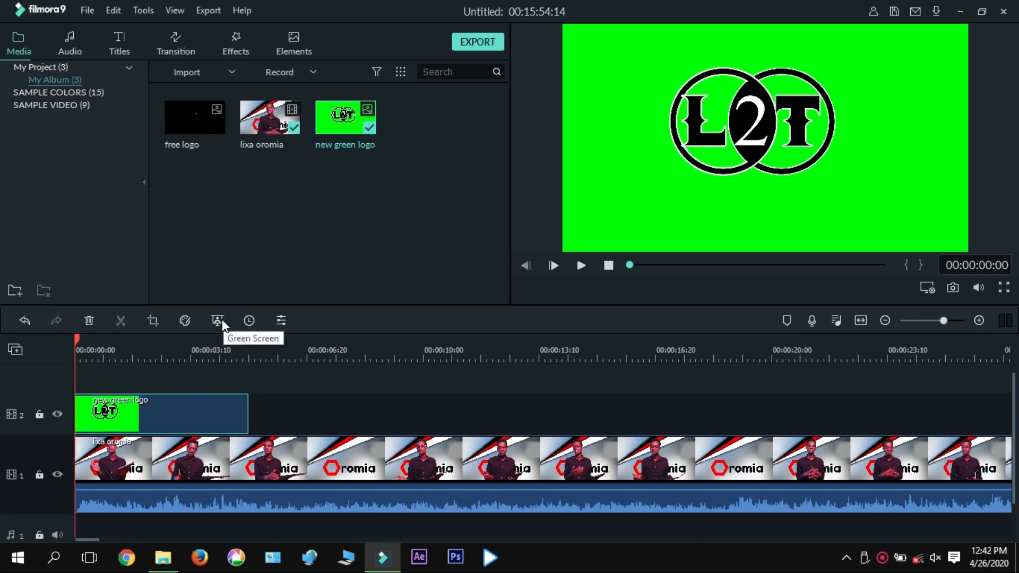
pyautogui.doubleClick(199, 405)
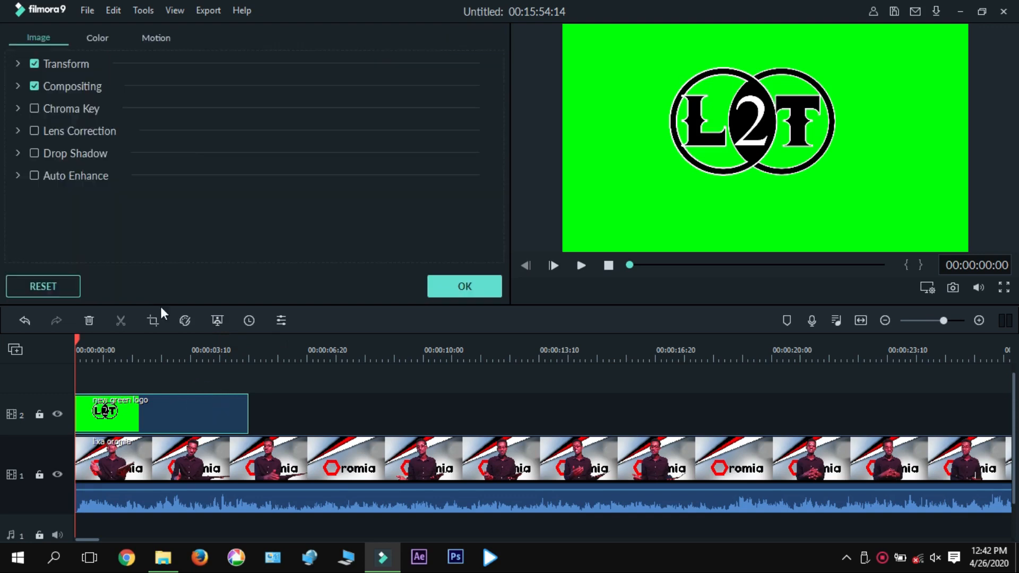
pyautogui.click(34, 109)
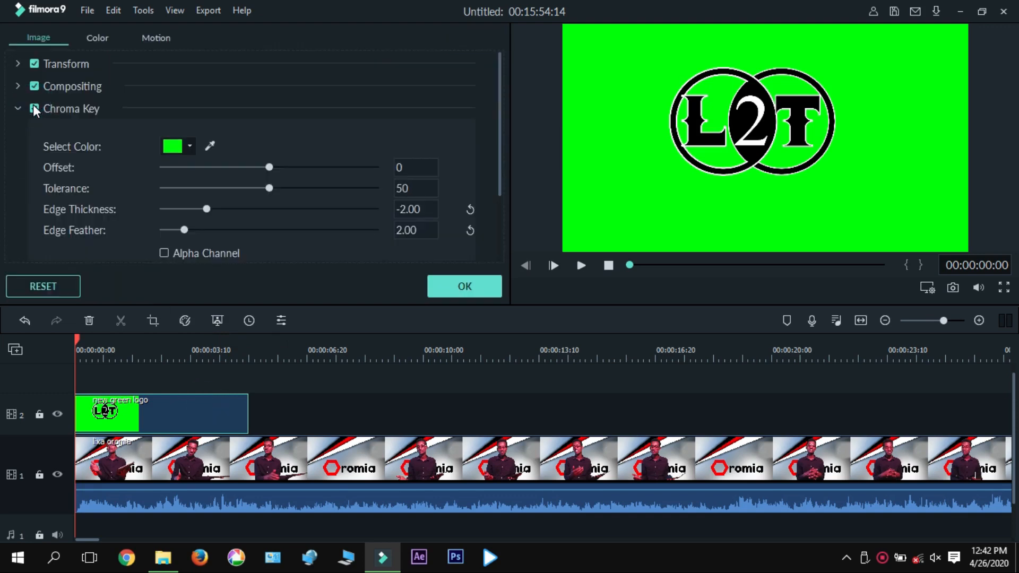
pyautogui.click(212, 144)
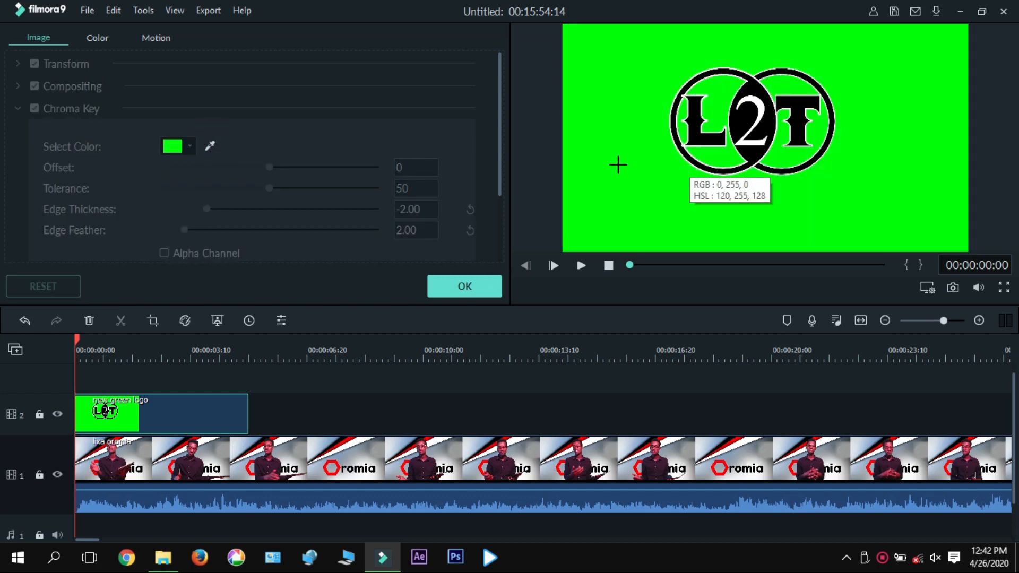
pyautogui.click(615, 165)
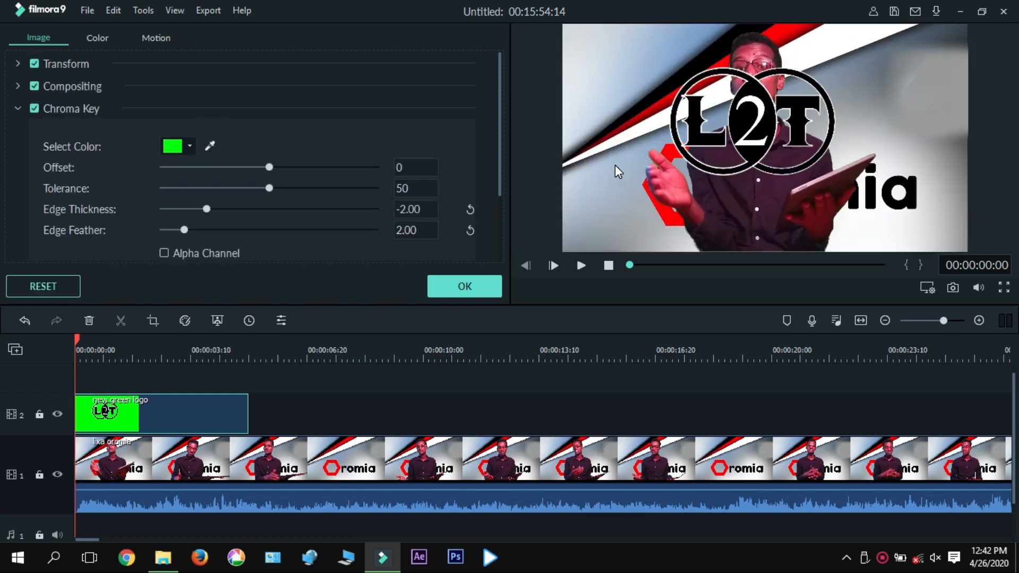
pyautogui.click(480, 281)
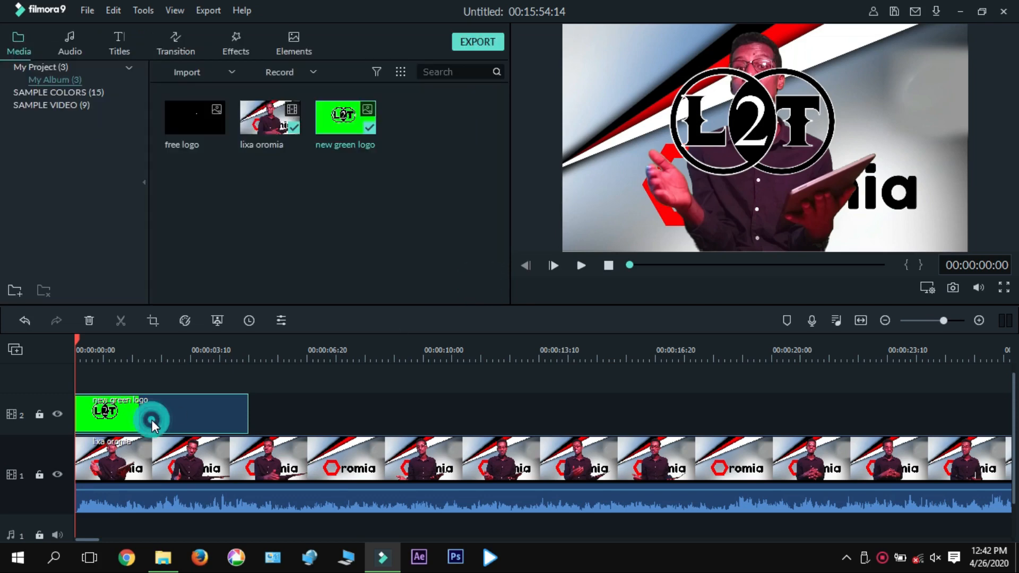
# Shrink the keyed L2T logo and position it in the upper-right corner of the video frame
pyautogui.click(762, 125)
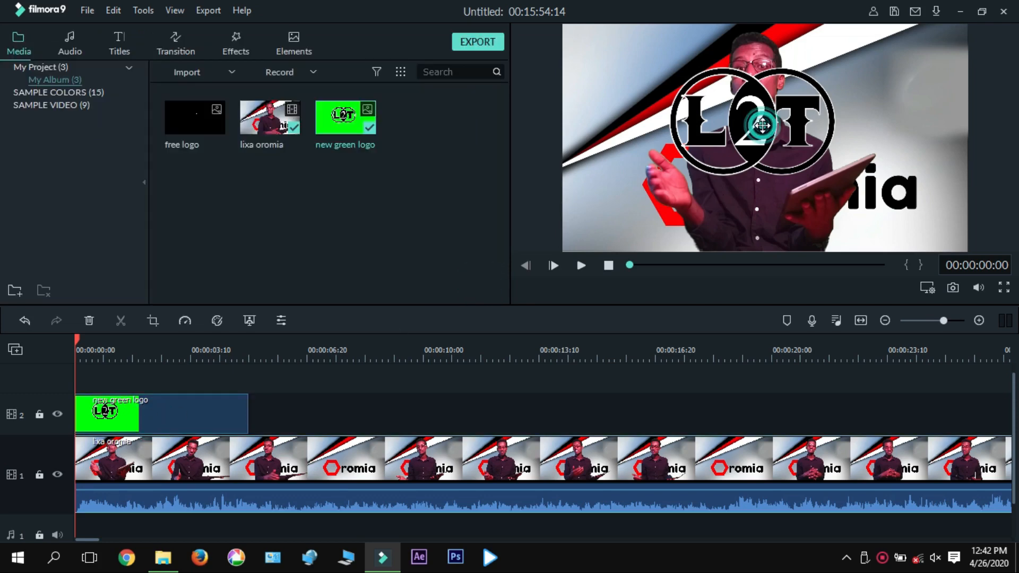
pyautogui.doubleClick(763, 126)
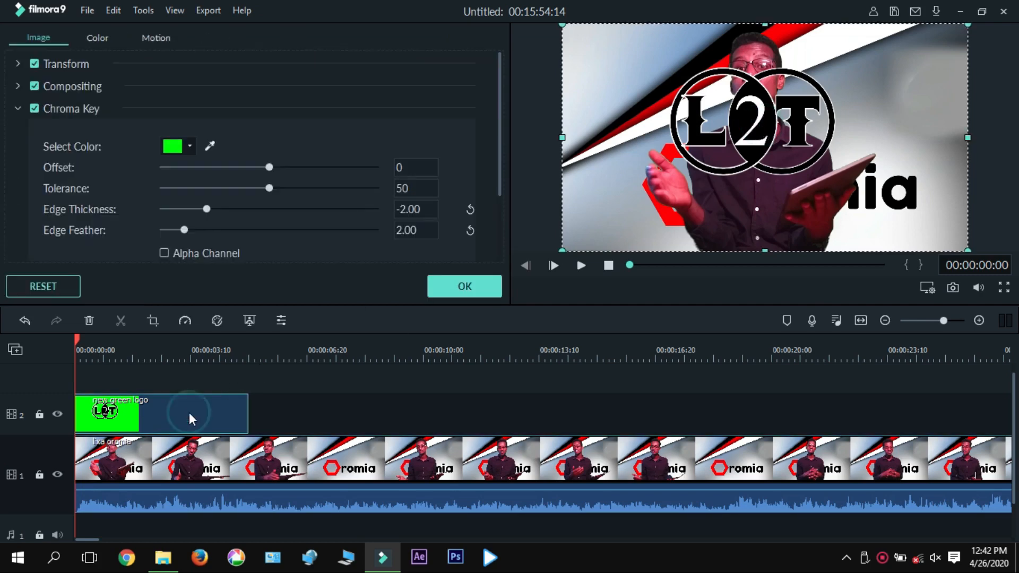
pyautogui.moveTo(560, 28); pyautogui.dragTo(941, 117)
pyautogui.moveTo(848, 176); pyautogui.dragTo(906, 98)
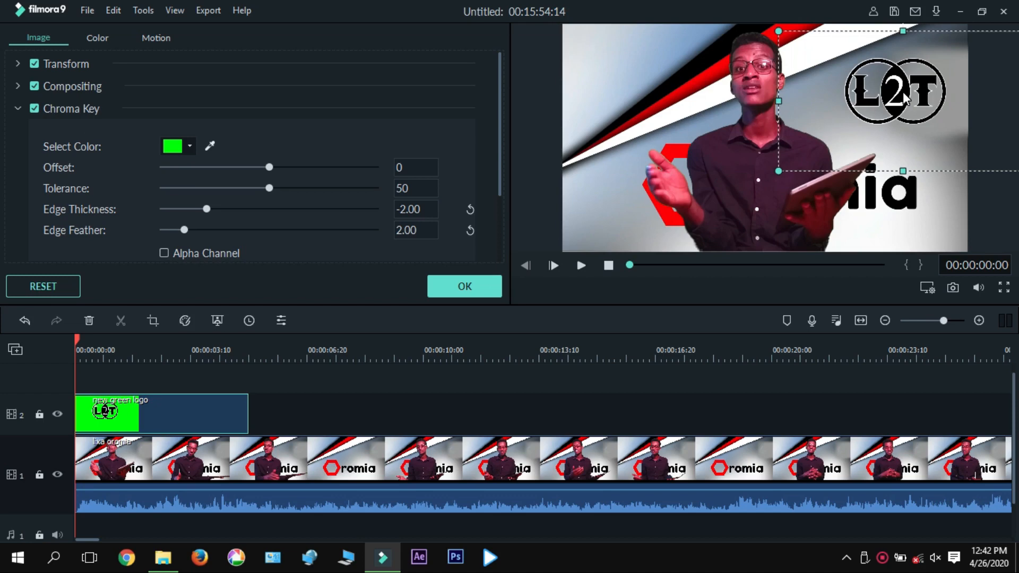
pyautogui.moveTo(776, 170); pyautogui.dragTo(839, 136)
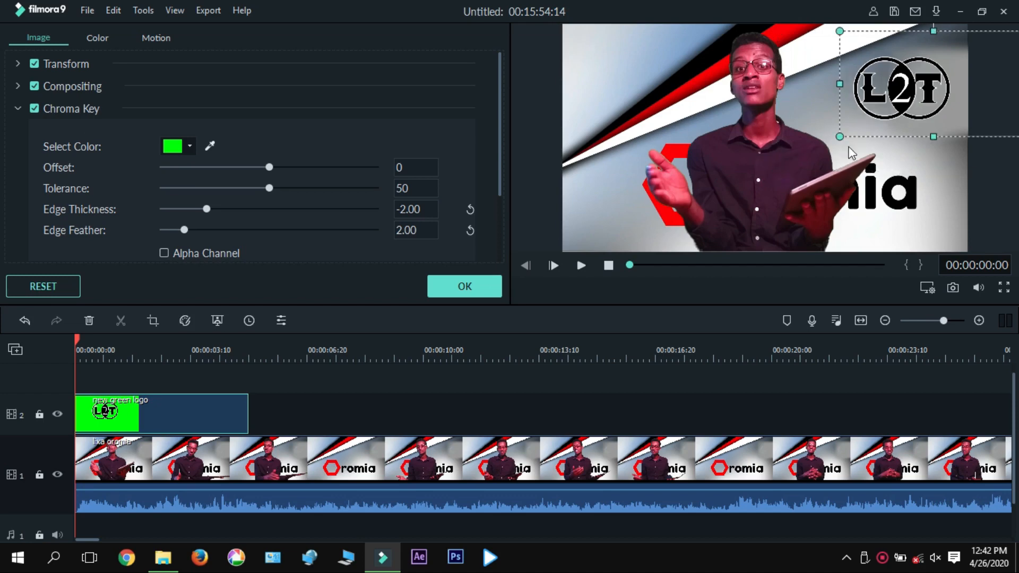
pyautogui.moveTo(936, 85); pyautogui.dragTo(914, 97)
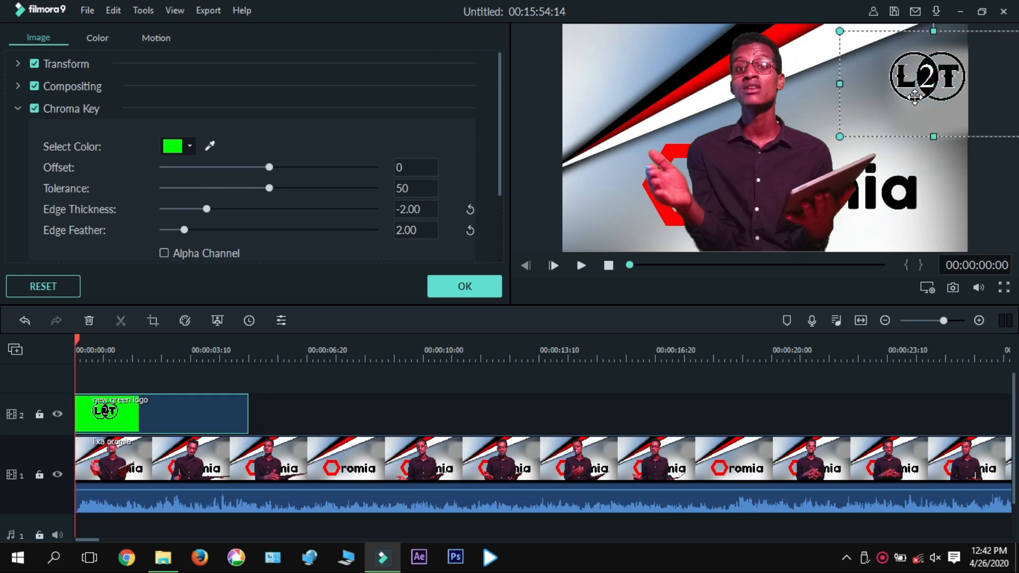
pyautogui.click(657, 177)
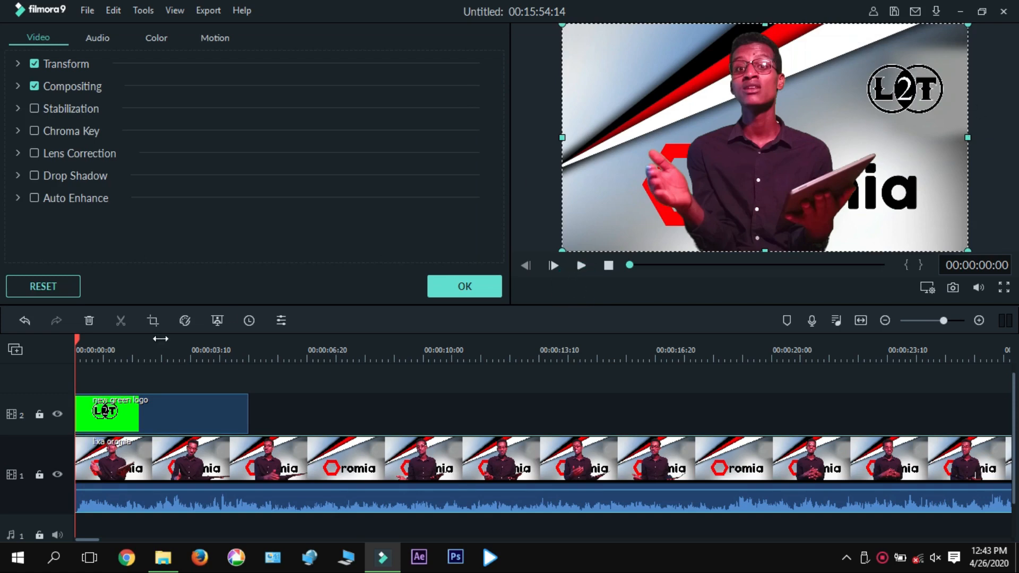
# Lengthen the new green logo clip on track 2 to about 19 seconds and close its image settings
pyautogui.click(211, 404)
pyautogui.moveTo(249, 405); pyautogui.dragTo(746, 355)
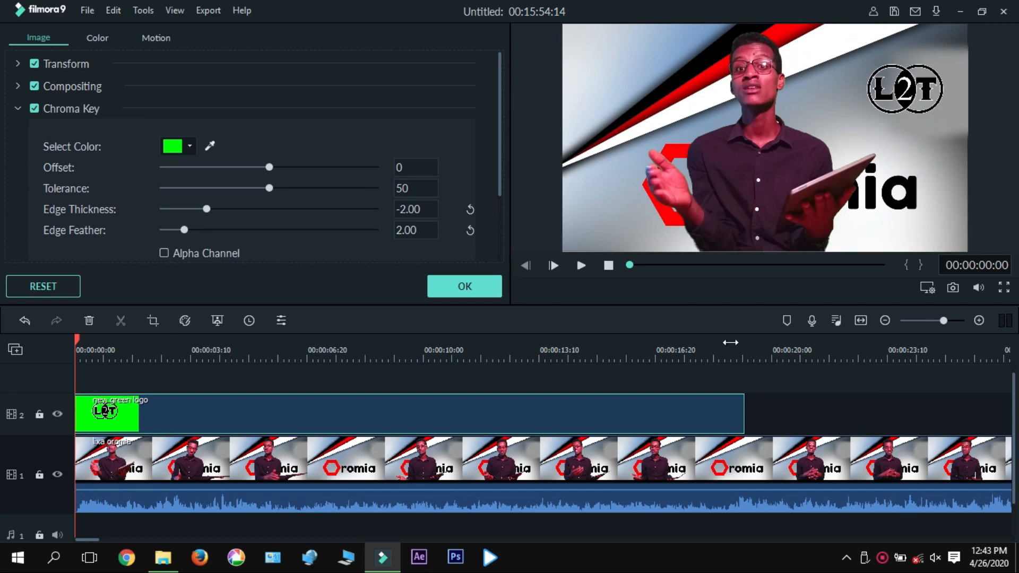
pyautogui.click(483, 289)
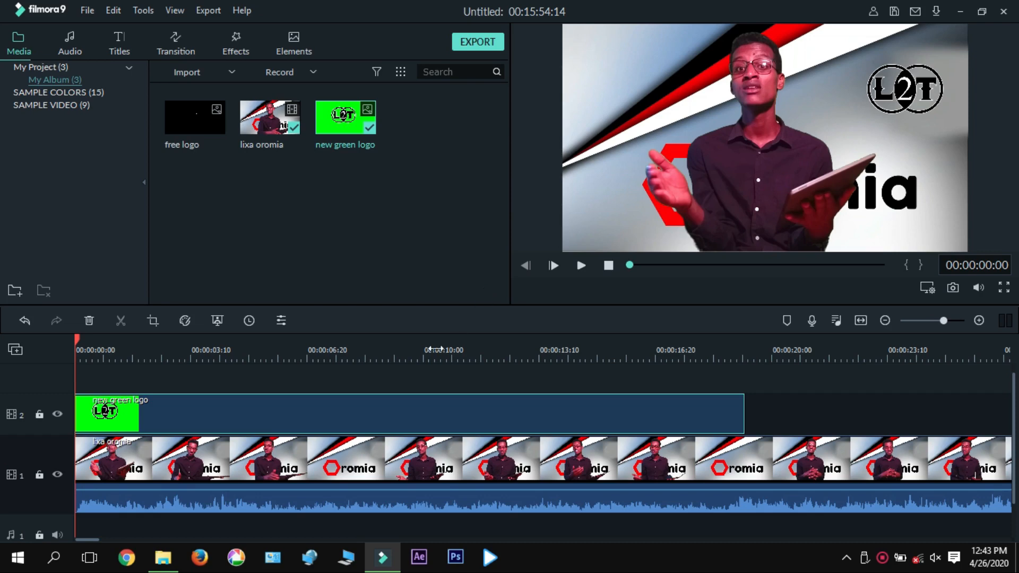
pyautogui.moveTo(414, 335); pyautogui.dragTo(257, 351)
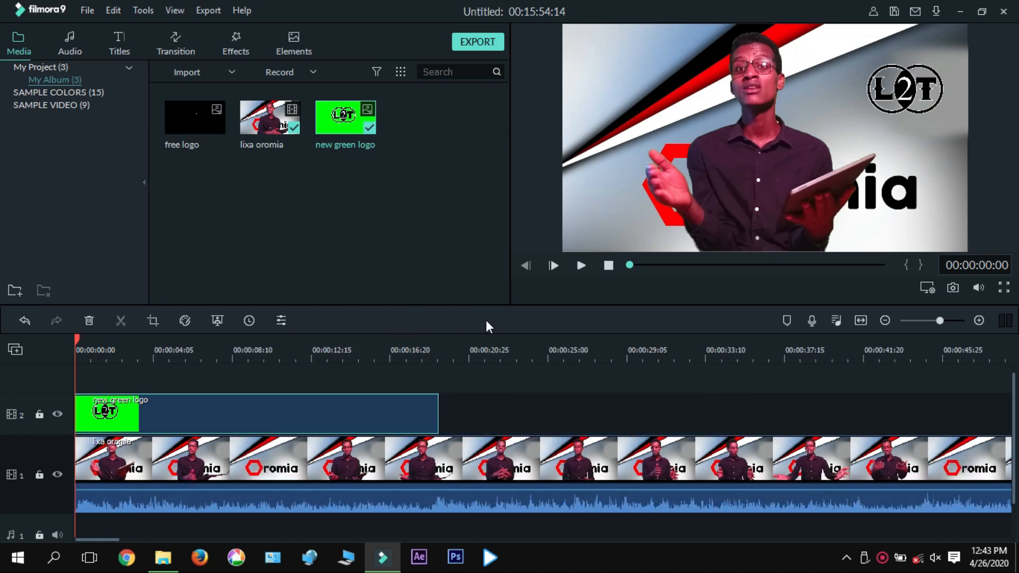
pyautogui.moveTo(548, 340); pyautogui.dragTo(289, 342)
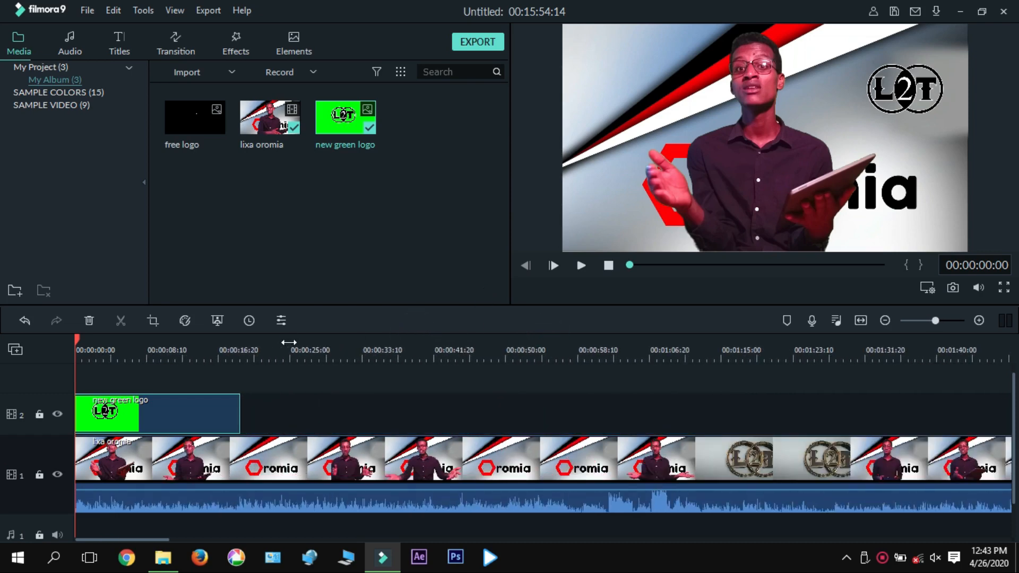
pyautogui.moveTo(541, 339); pyautogui.dragTo(311, 329)
pyautogui.moveTo(483, 348); pyautogui.dragTo(252, 323)
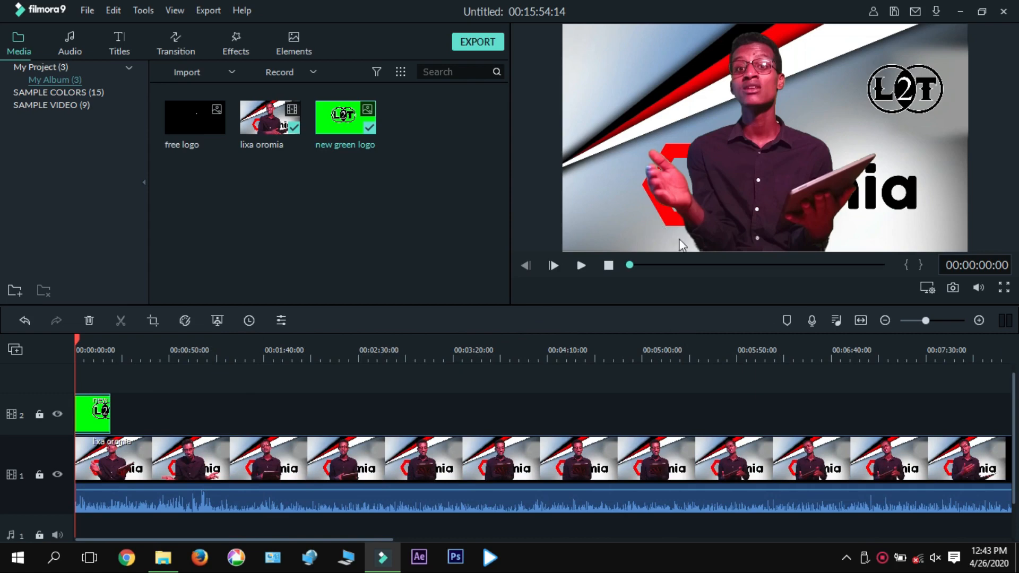